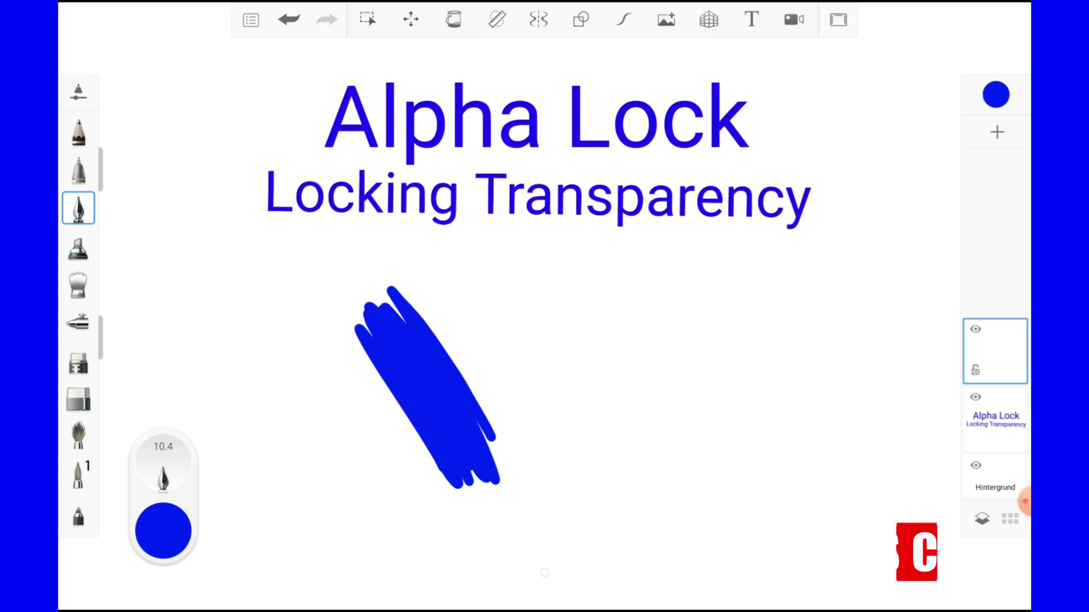
Step: Add more thick blue strokes to the patch below the Alpha Lock title
{"action": "left_click_drag", "start_coordinate": [425, 290], "coordinate": [545, 468]}
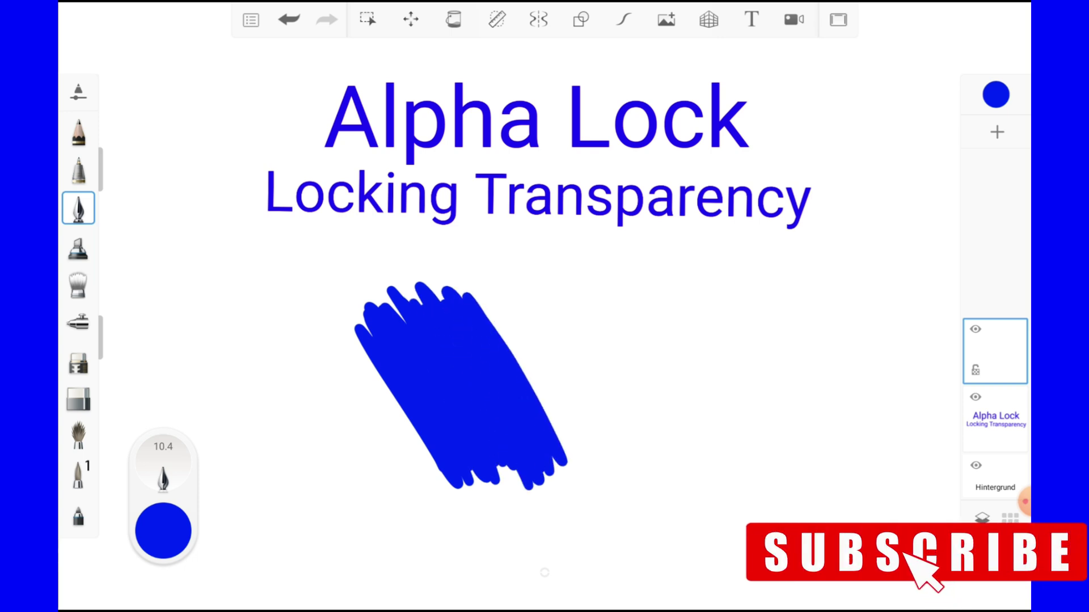
Step: Extend the blue scribble, then draw magenta strokes across and past it
{"action": "left_click_drag", "start_coordinate": [358, 358], "coordinate": [442, 502]}
{"action": "left_click", "coordinate": [164, 531]}
{"action": "left_click", "coordinate": [341, 162]}
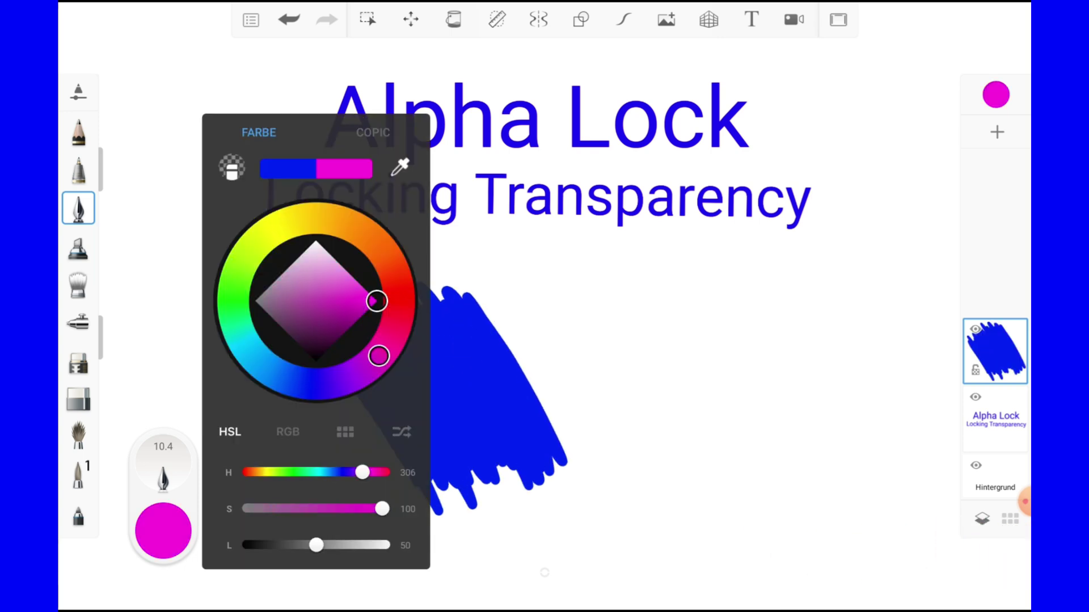
{"action": "left_click", "coordinate": [595, 383]}
{"action": "left_click_drag", "start_coordinate": [426, 315], "coordinate": [443, 520]}
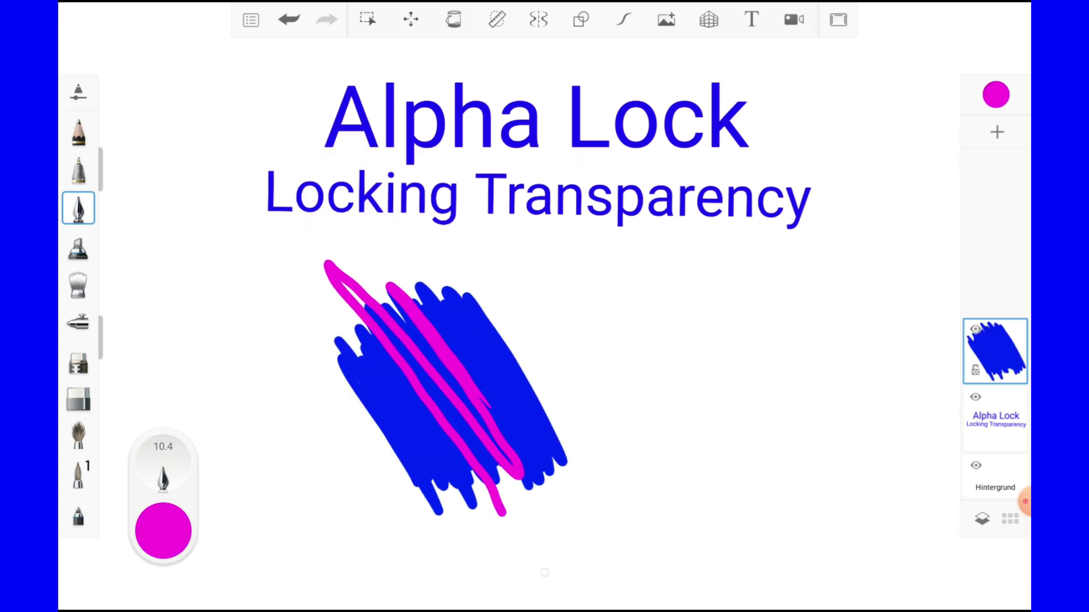
{"action": "left_click_drag", "start_coordinate": [332, 272], "coordinate": [502, 510]}
Step: Draw yellow loops around and beyond the blue scribble
{"action": "left_click", "coordinate": [163, 531]}
{"action": "left_click", "coordinate": [281, 247]}
{"action": "left_click", "coordinate": [681, 383]}
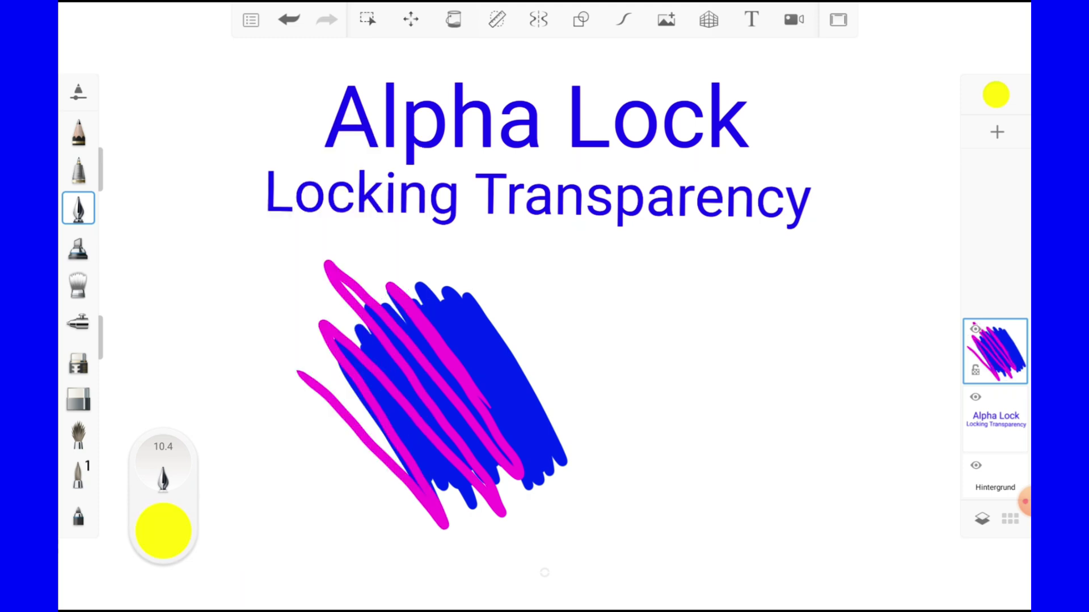
{"action": "left_click_drag", "start_coordinate": [408, 282], "coordinate": [281, 366]}
{"action": "left_click_drag", "start_coordinate": [510, 468], "coordinate": [426, 544]}
{"action": "left_click_drag", "start_coordinate": [290, 391], "coordinate": [425, 510]}
Step: Add a new empty layer on top and switch the colour back to blue
{"action": "left_click", "coordinate": [997, 131]}
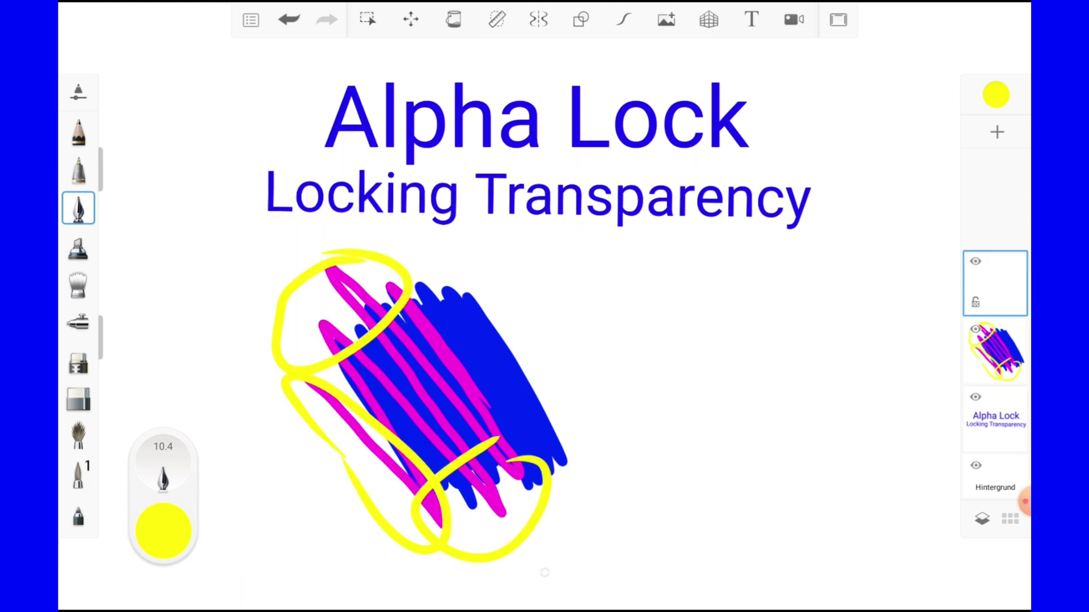
{"action": "left_click", "coordinate": [164, 531]}
{"action": "left_click", "coordinate": [323, 290]}
{"action": "left_click", "coordinate": [681, 383]}
Step: Scribble a dense blue patch on the right side of the canvas
{"action": "left_click_drag", "start_coordinate": [757, 272], "coordinate": [851, 477]}
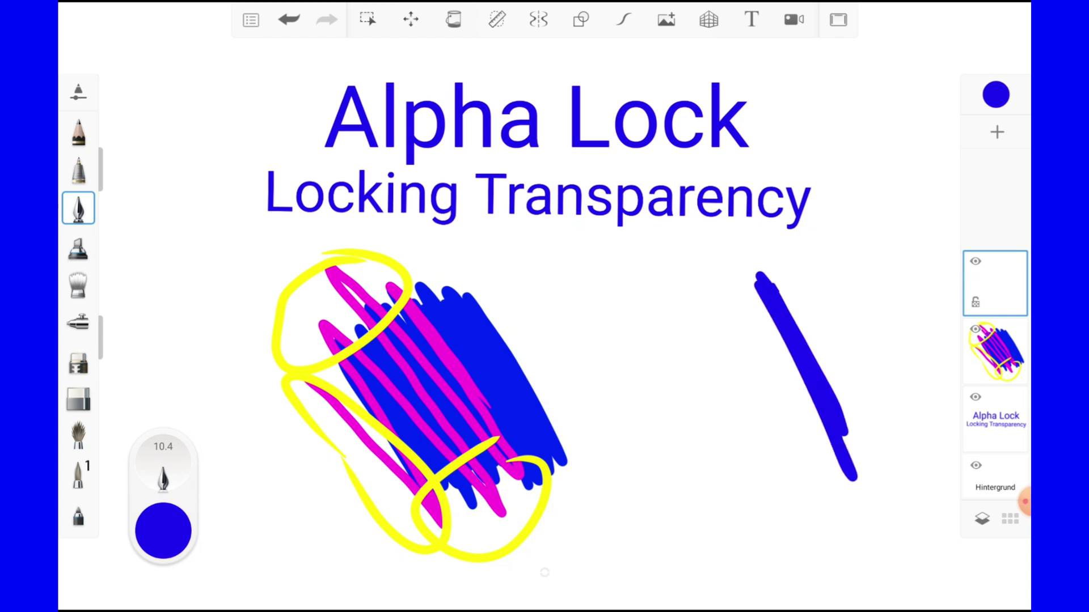
{"action": "mouse_move", "coordinate": [723, 289]}
{"action": "left_mouse_down"}
{"action": "mouse_move", "coordinate": [834, 485]}
{"action": "mouse_move", "coordinate": [792, 494]}
{"action": "left_mouse_up"}
{"action": "left_click_drag", "start_coordinate": [655, 324], "coordinate": [757, 501]}
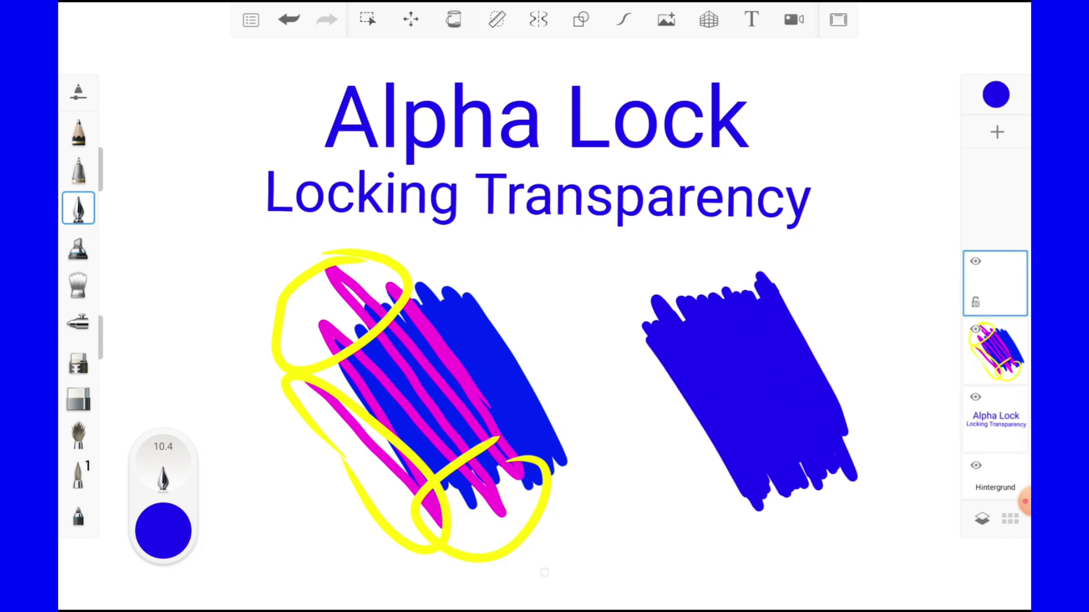
Step: Shrink the pen to size 5.0, add a small blue stroke, and show its size settings
{"action": "left_click_drag", "start_coordinate": [164, 463], "coordinate": [163, 493]}
{"action": "mouse_move", "coordinate": [903, 262]}
{"action": "left_mouse_down"}
{"action": "mouse_move", "coordinate": [953, 290]}
{"action": "mouse_move", "coordinate": [944, 273]}
{"action": "left_mouse_up"}
{"action": "left_click", "coordinate": [78, 210]}
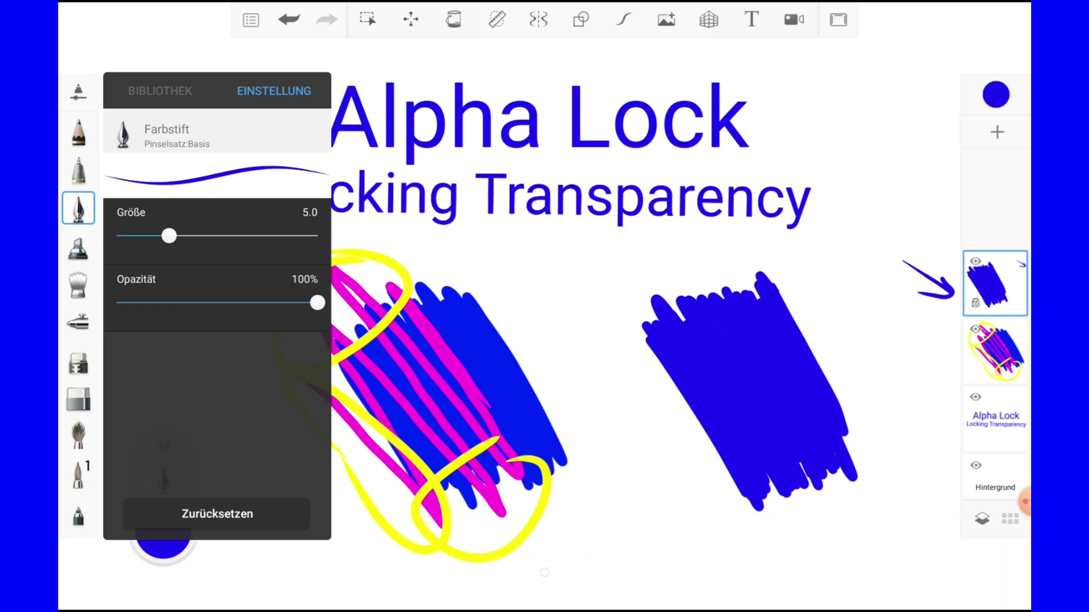
Step: Close the pen settings and choose orange as the drawing colour
{"action": "left_click", "coordinate": [595, 340]}
{"action": "left_click", "coordinate": [163, 532]}
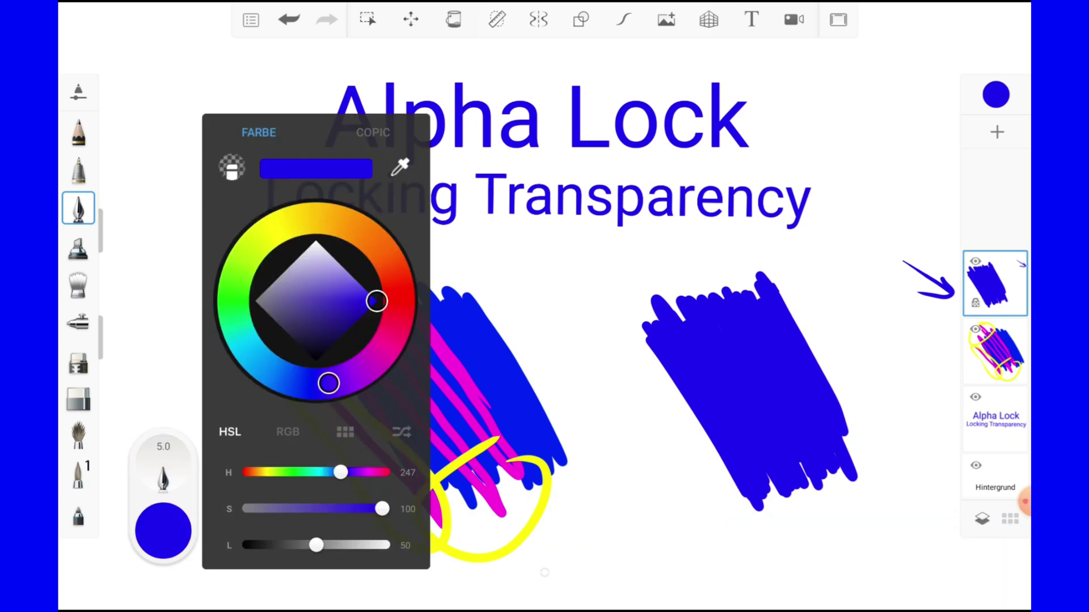
{"action": "left_click", "coordinate": [387, 271]}
{"action": "left_click", "coordinate": [595, 340]}
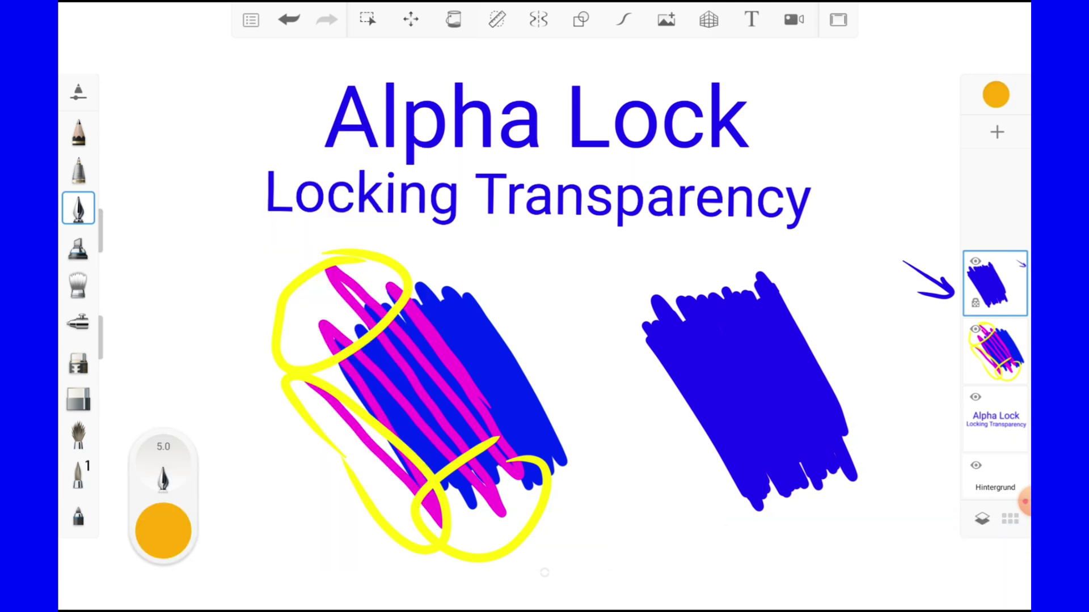
Step: Scribble orange lines over the right blue patch, staying inside its edges
{"action": "left_click_drag", "start_coordinate": [663, 324], "coordinate": [758, 501]}
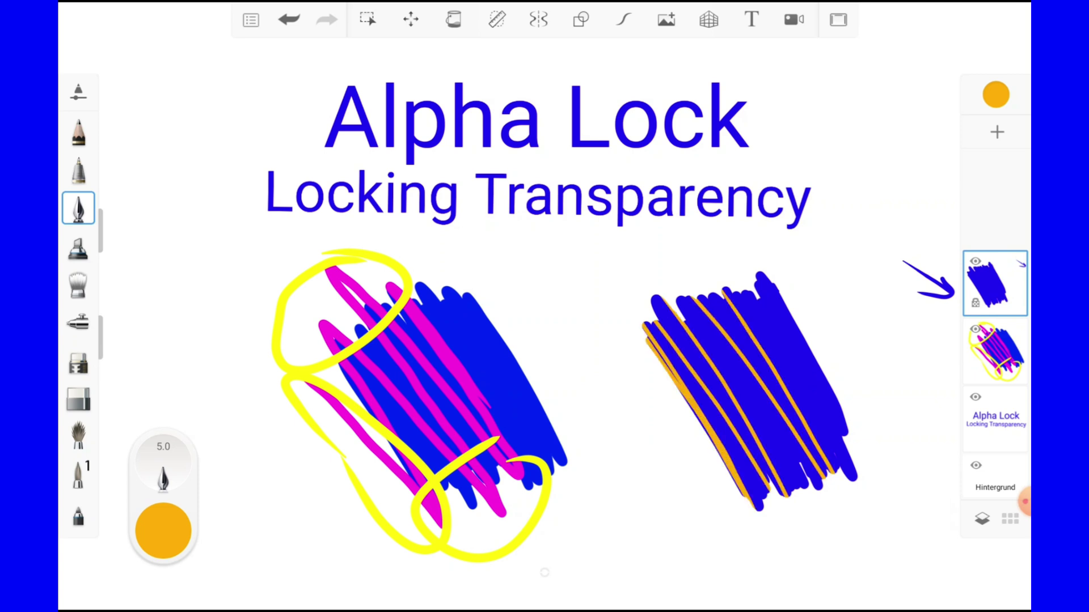
{"action": "left_click_drag", "start_coordinate": [681, 306], "coordinate": [783, 494]}
{"action": "left_click_drag", "start_coordinate": [740, 294], "coordinate": [851, 481]}
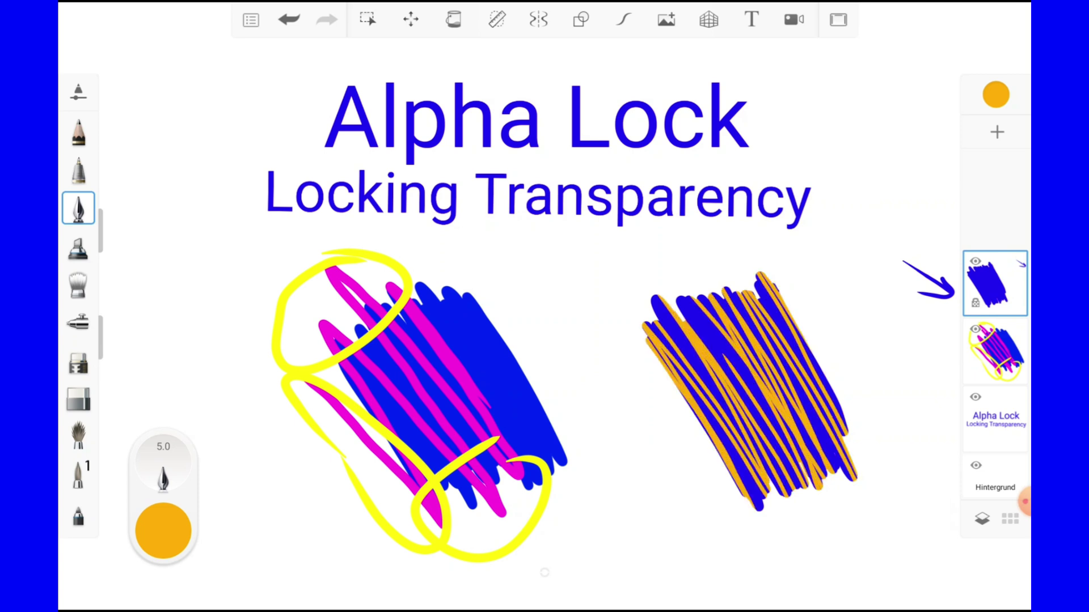
{"action": "left_click", "coordinate": [77, 286]}
Step: Smudge the orange and blue strokes together across the right patch's centre and left side
{"action": "left_click_drag", "start_coordinate": [697, 307], "coordinate": [757, 425]}
{"action": "left_click_drag", "start_coordinate": [664, 332], "coordinate": [766, 485]}
{"action": "left_click_drag", "start_coordinate": [706, 298], "coordinate": [783, 476]}
{"action": "left_click_drag", "start_coordinate": [749, 290], "coordinate": [842, 476]}
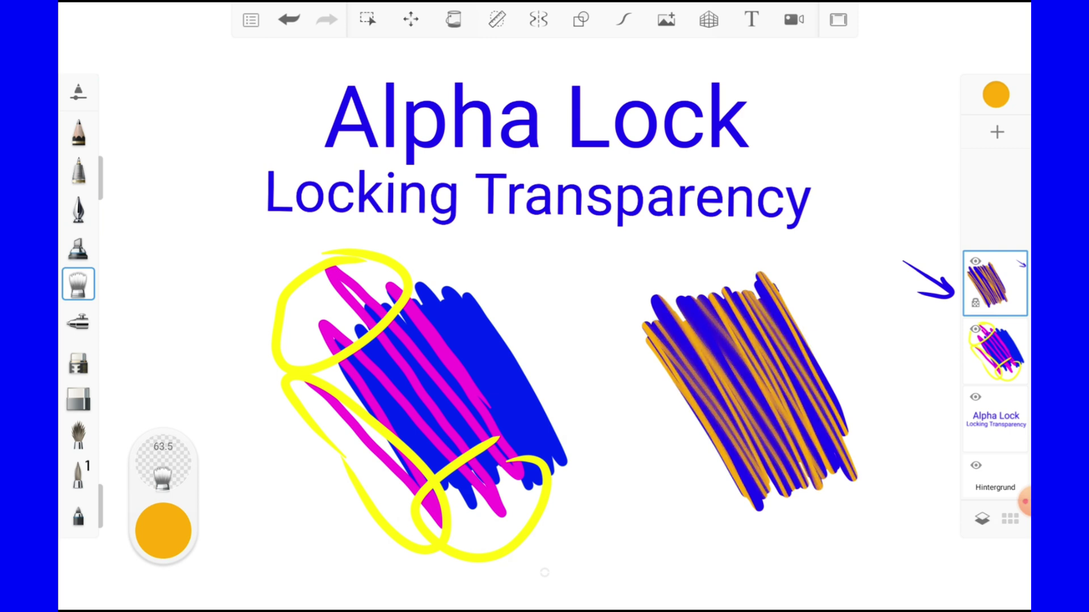
{"action": "mouse_move", "coordinate": [698, 315]}
{"action": "left_mouse_down"}
{"action": "mouse_move", "coordinate": [783, 485]}
{"action": "mouse_move", "coordinate": [749, 477]}
{"action": "left_mouse_up"}
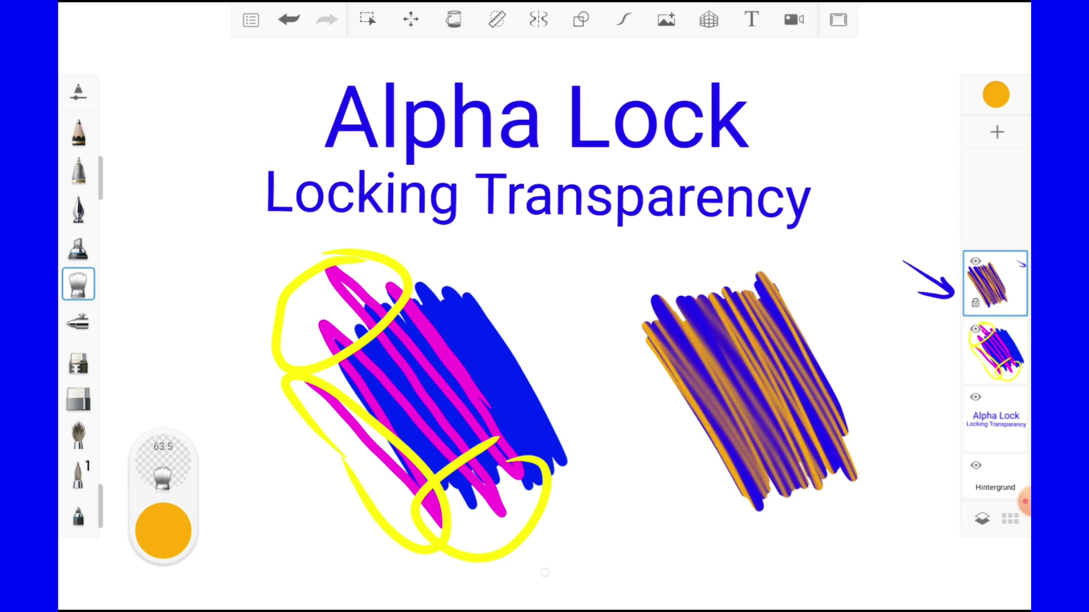